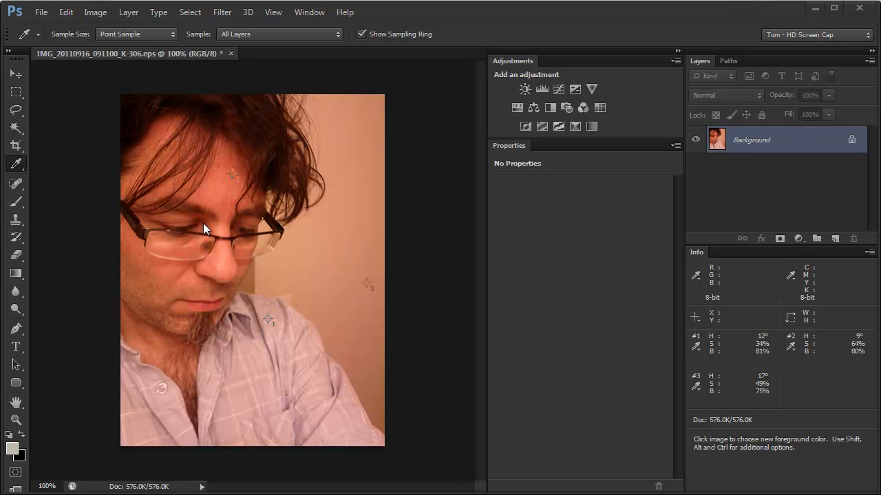
- Add a Solid Color fill layer above the photo using PANTONE 307 from the PANTONE+ Solid Coated library
left_click(802, 239)
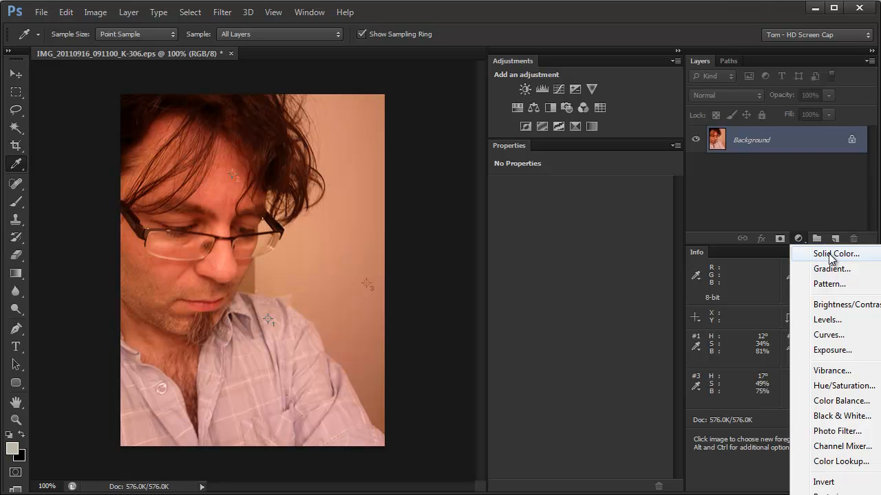
left_click(831, 254)
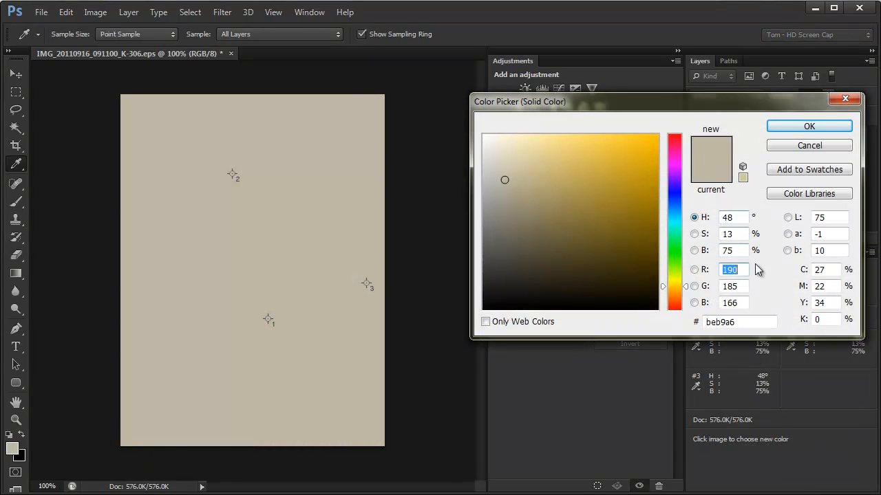
left_click(821, 195)
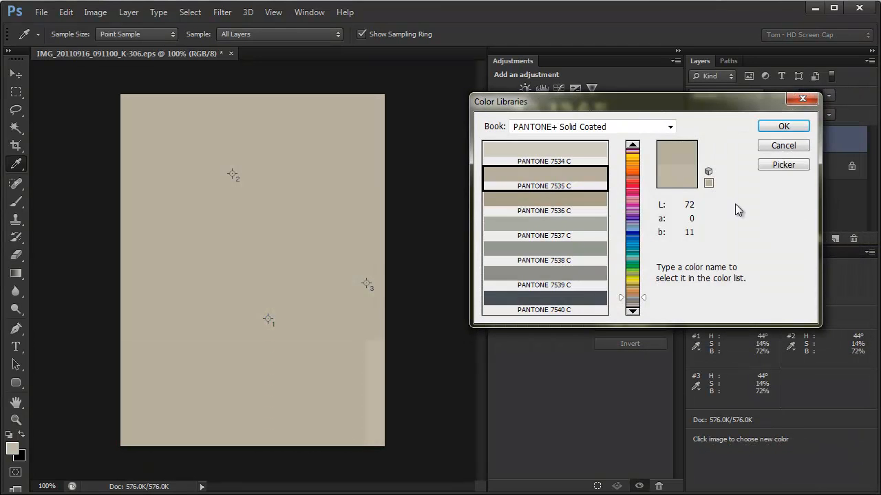
type("307")
key("Return")
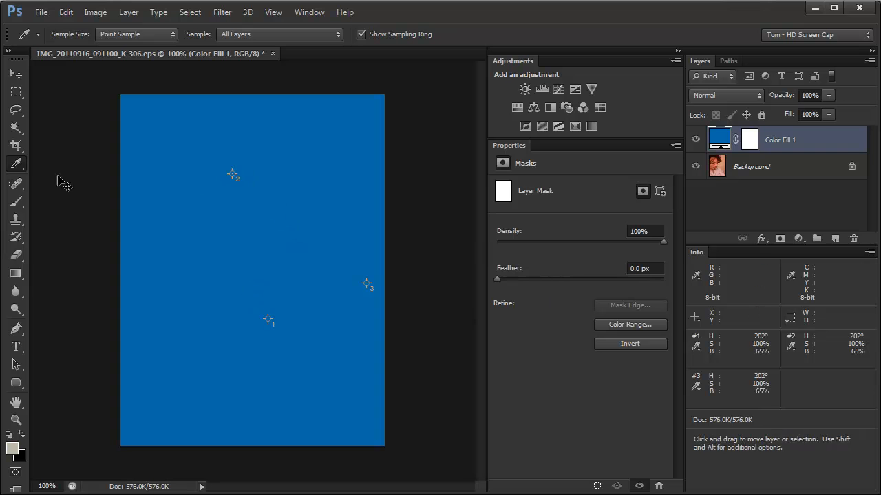
- Remove all three color sampler points from the image and switch to the Move tool
left_click_drag(233, 174, 43, 177)
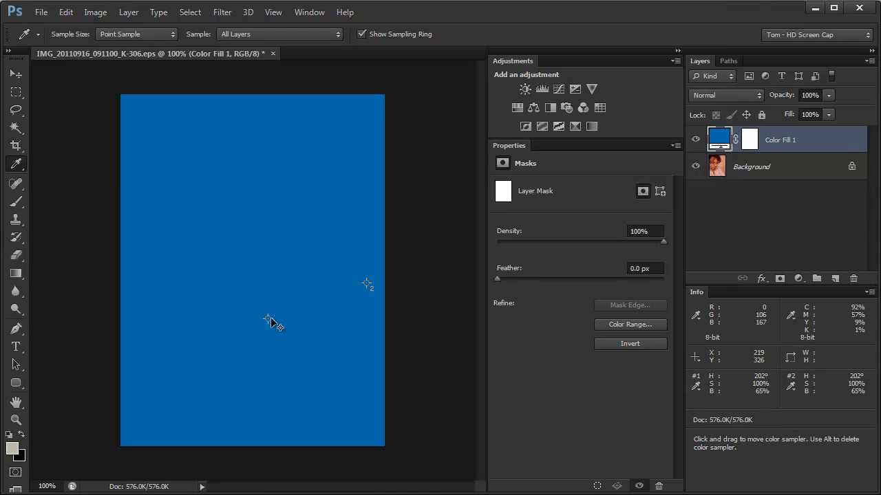
left_click_drag(269, 322, 69, 260)
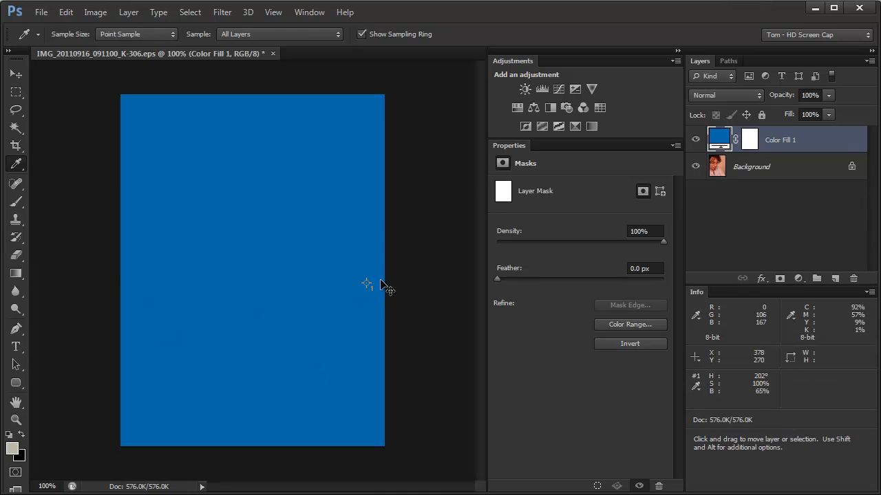
left_click_drag(367, 288, 39, 231)
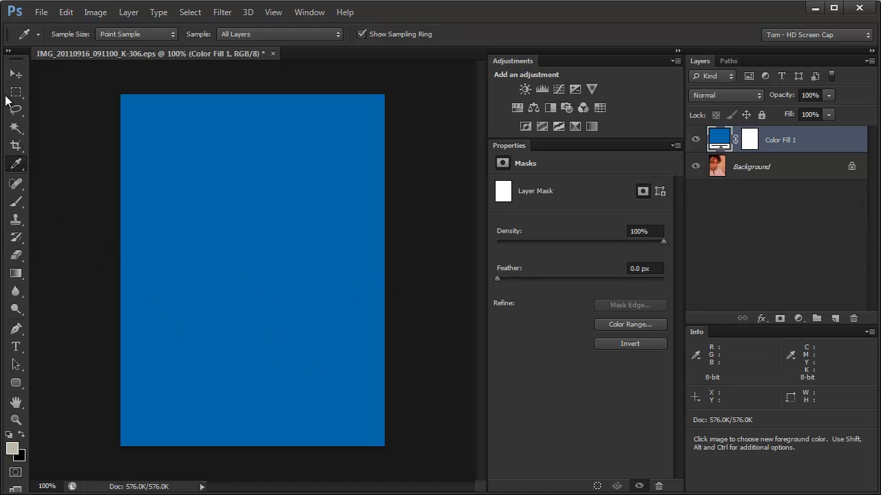
left_click(16, 73)
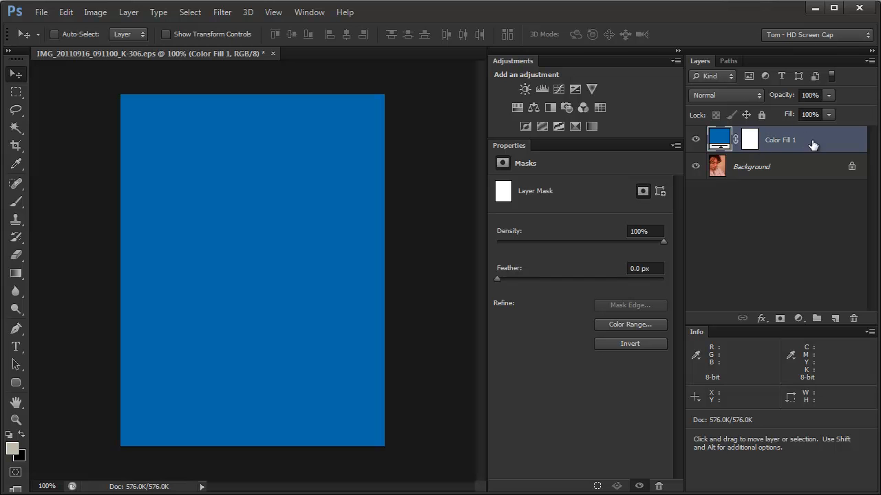
- Try the Overlay blend mode on the blue fill layer, followed by Soft Light
left_click(744, 96)
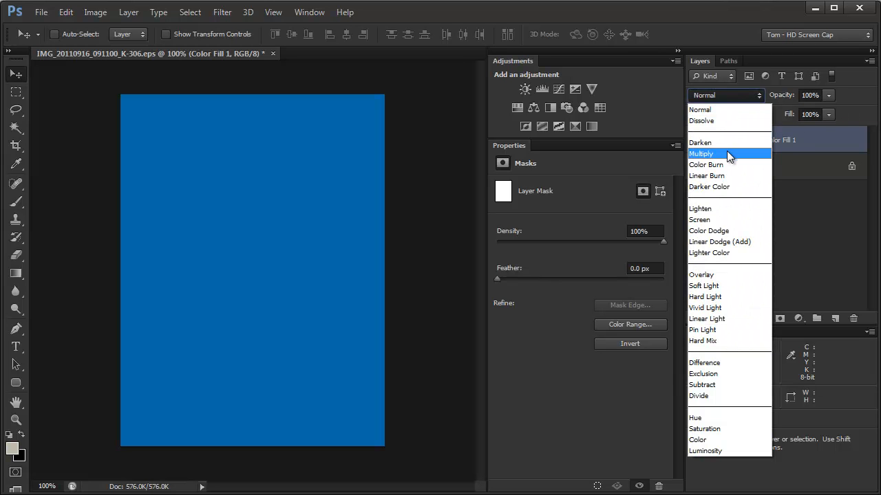
left_click(711, 275)
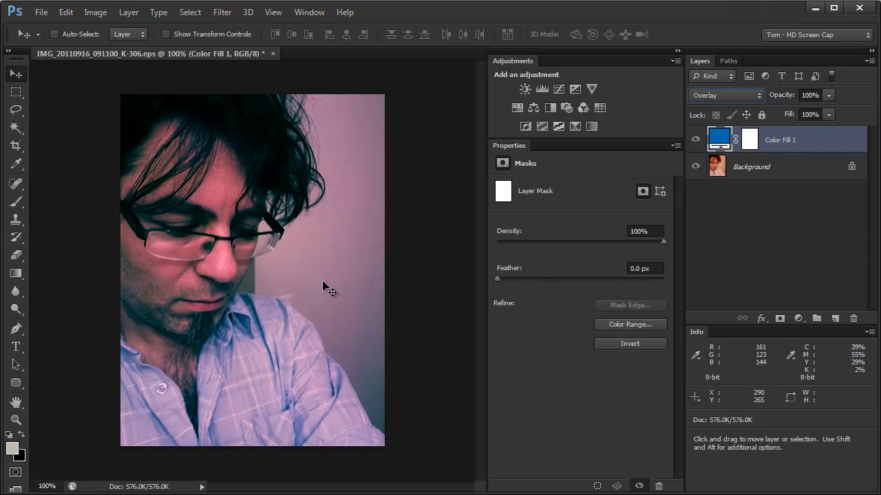
left_click_drag(778, 95, 845, 96)
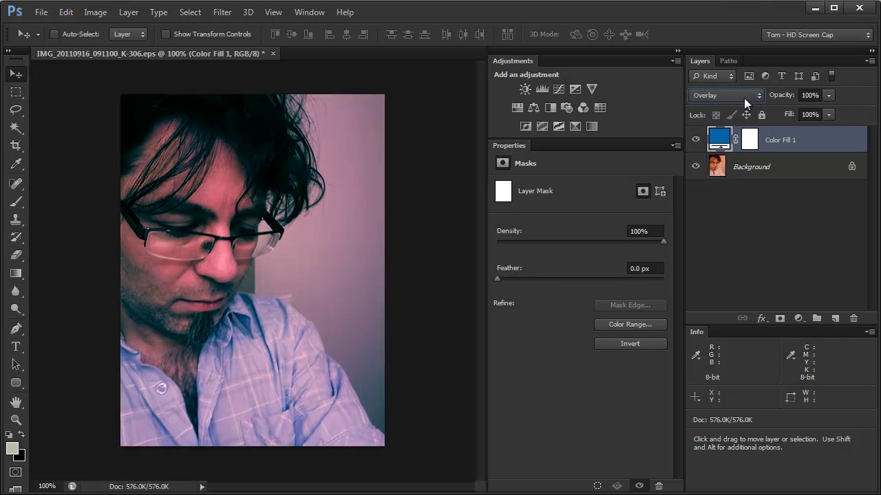
left_click(716, 95)
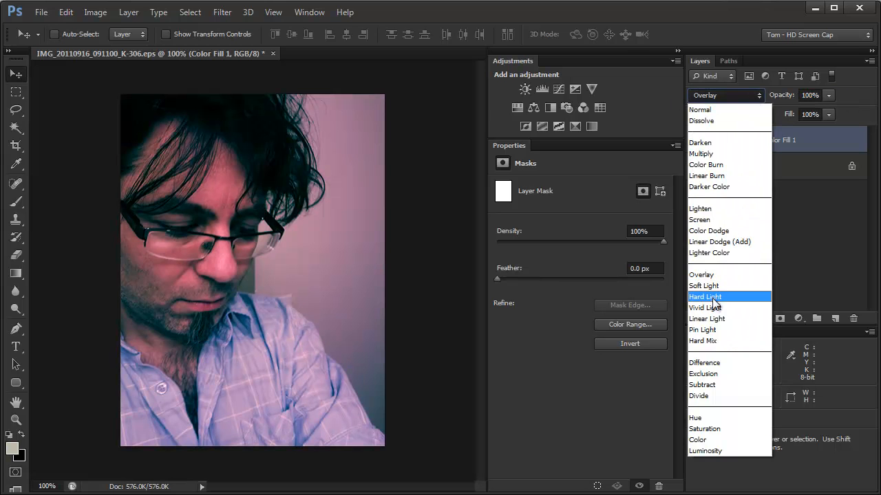
left_click(718, 284)
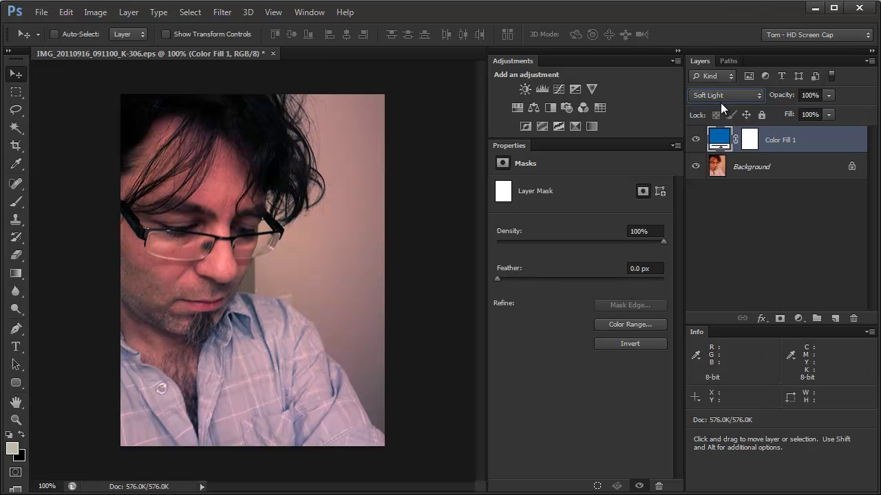
- Try the Hard Light blend mode on the blue fill layer with its opacity reduced to 54%
left_click(703, 99)
left_click(705, 297)
left_click_drag(787, 98, 754, 97)
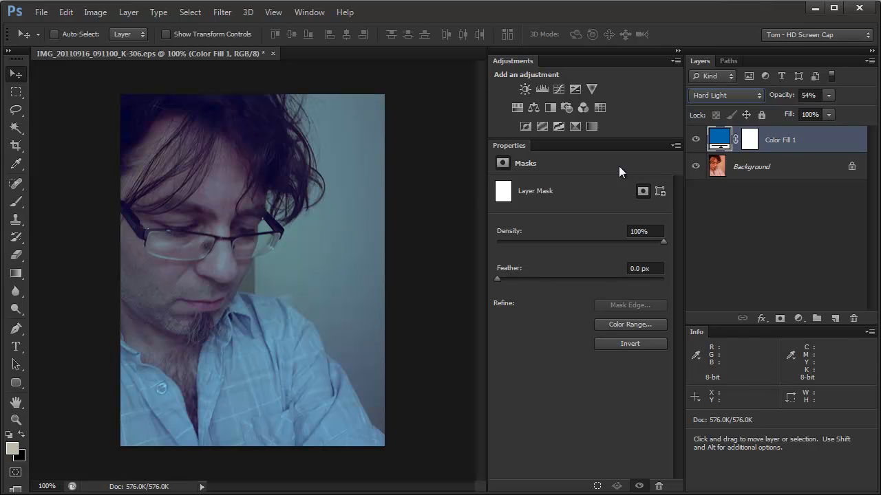
- Set the fill layer's opacity back to 100% and its blend mode to Overlay
left_click(775, 98)
type("100")
key("Return")
left_click(732, 93)
left_click(712, 272)
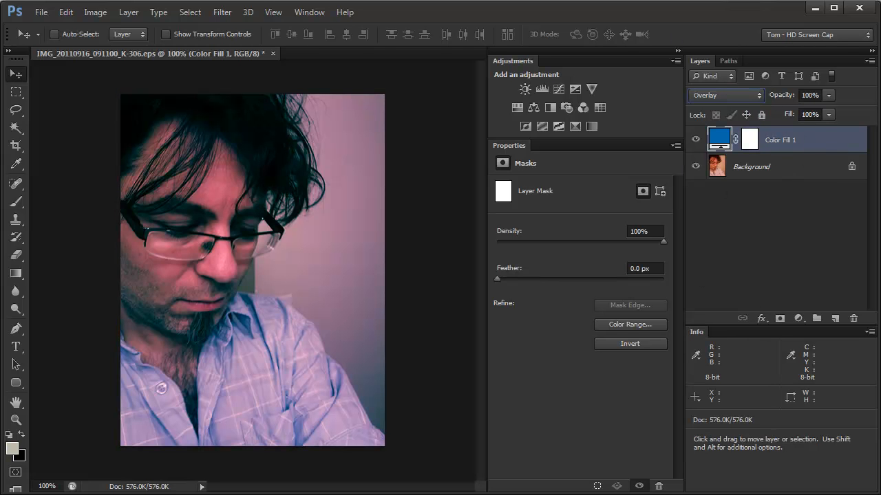
- Try a duplicate of the Overlay fill layer at 50% opacity, and delete the copy
key("ctrl+j")
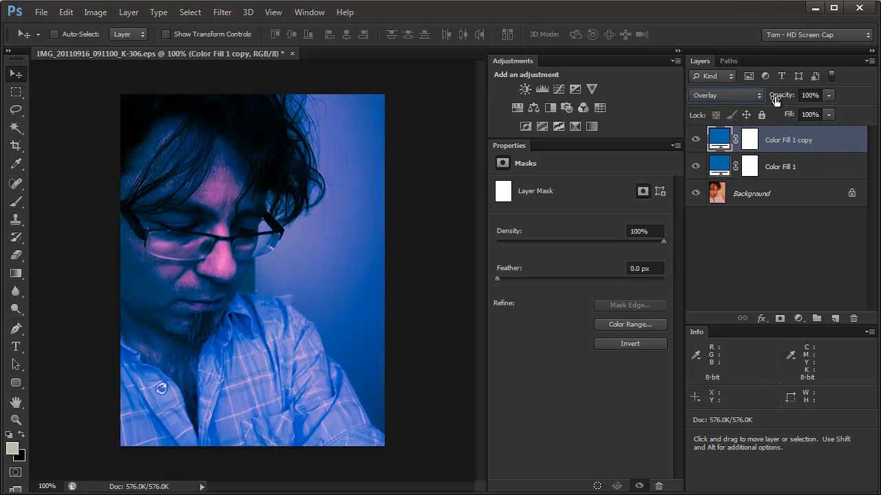
left_click_drag(785, 98, 751, 103)
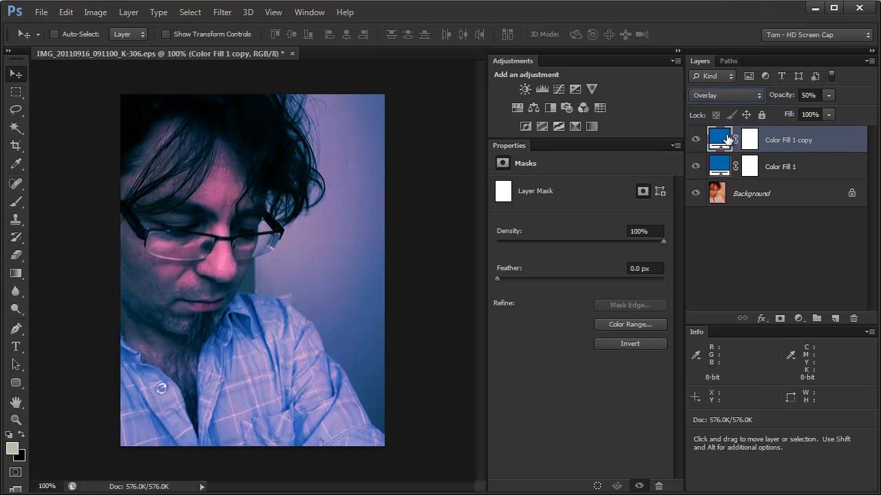
left_click_drag(718, 142, 853, 319)
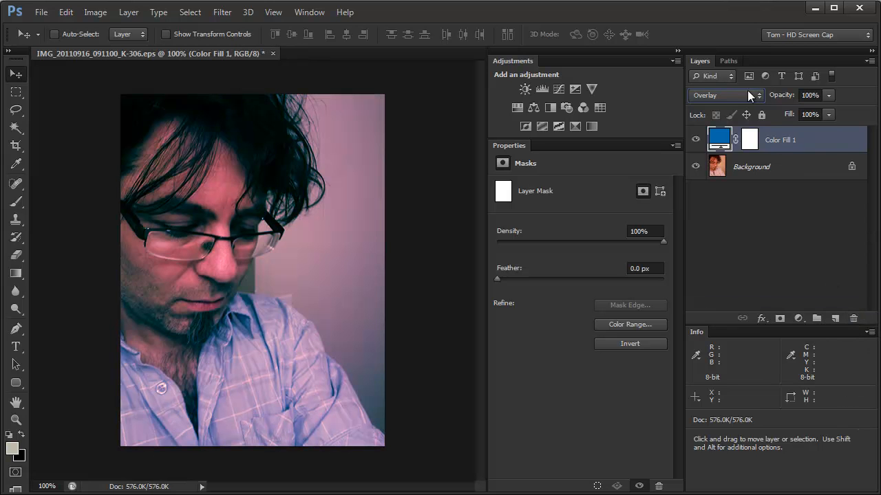
- Set the blue fill layer's blend mode to Color and lower its opacity to 67%
left_click(733, 95)
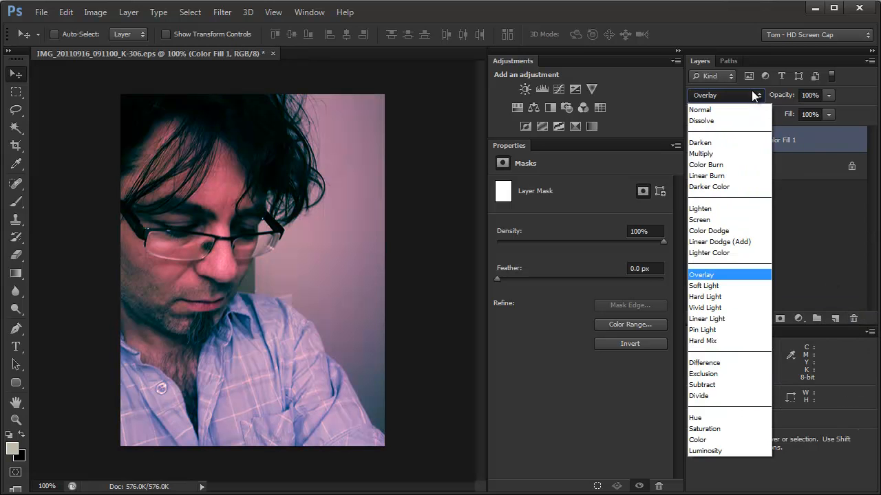
left_click(723, 439)
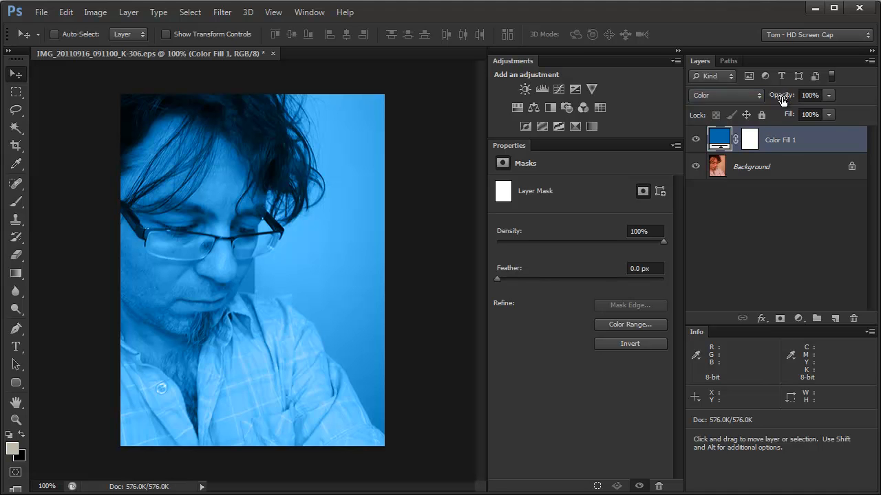
left_click_drag(783, 100, 769, 101)
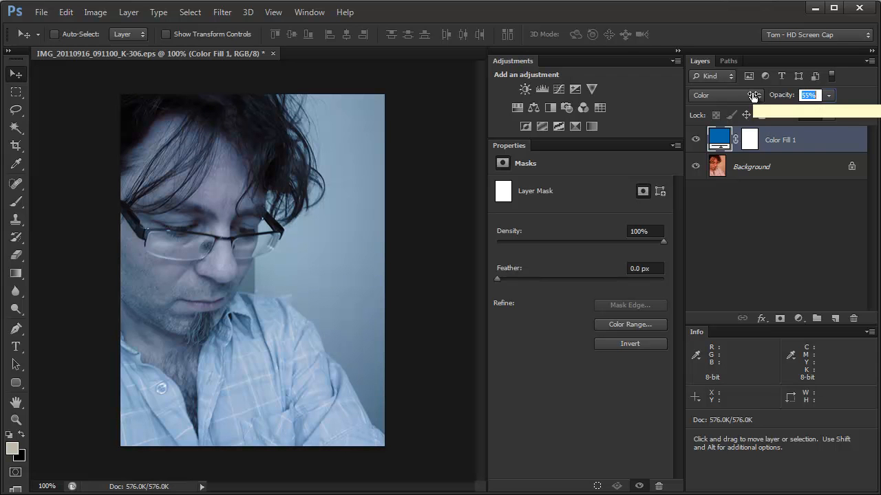
left_click_drag(759, 93, 783, 93)
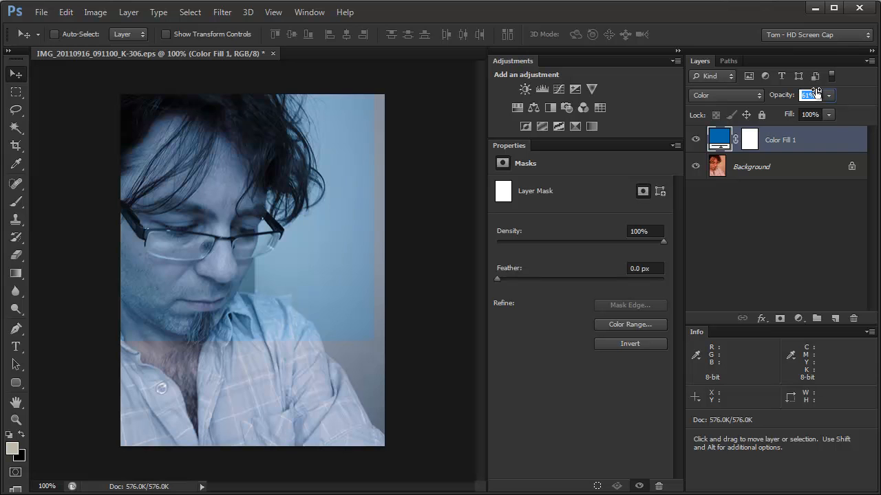
left_click_drag(817, 93, 816, 93)
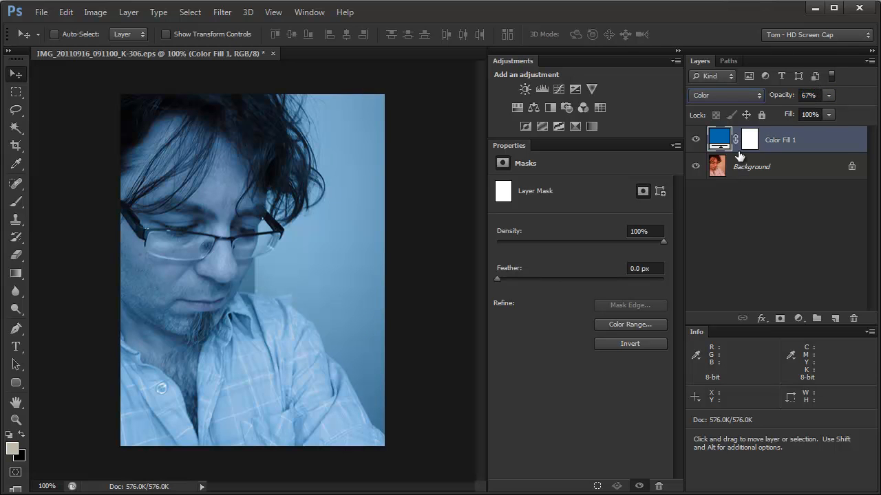
- Switch to the Brush tool
left_click(17, 204)
key("v")
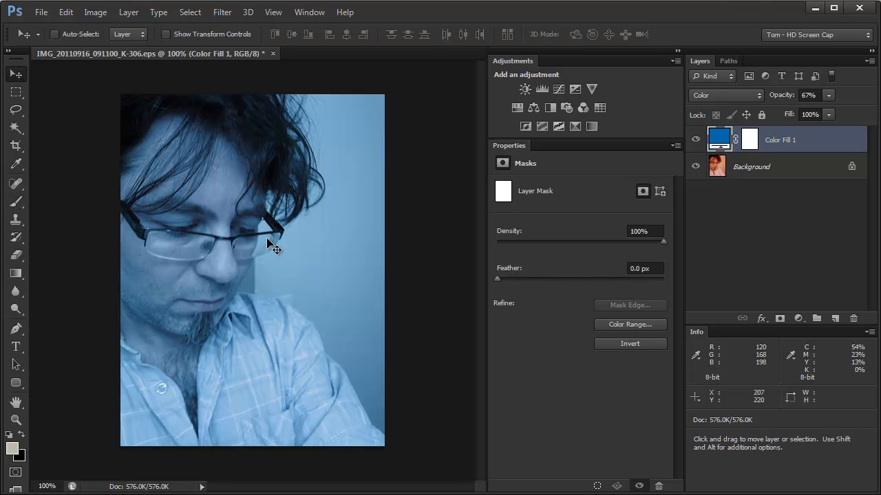
left_click(16, 202)
- Try to paint directly on the fill layer's color content, declining to rasterize the fill
left_click(301, 203)
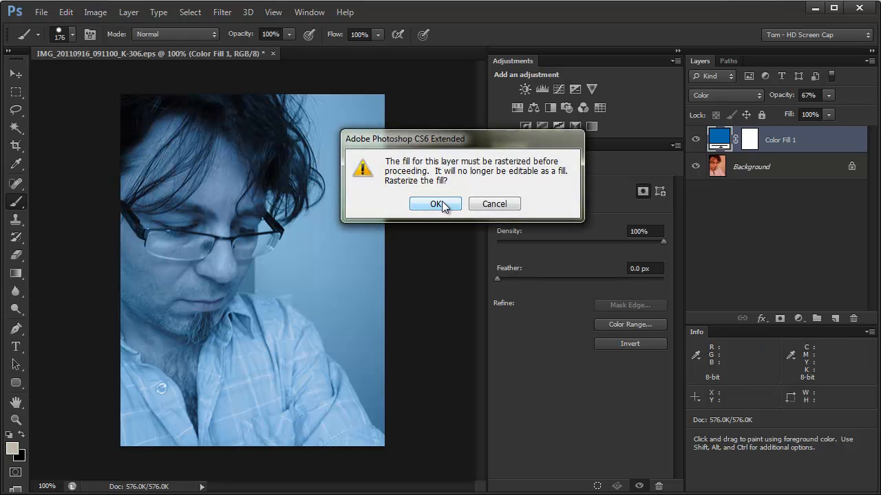
left_click(491, 203)
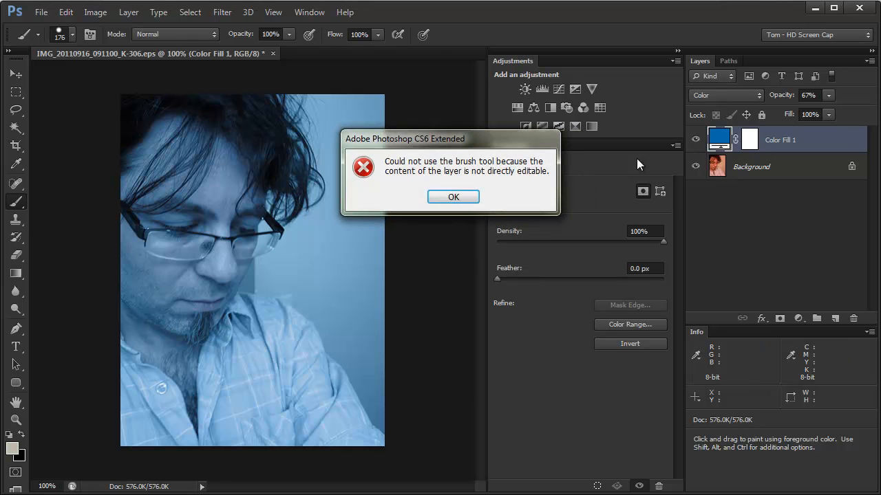
left_click(454, 197)
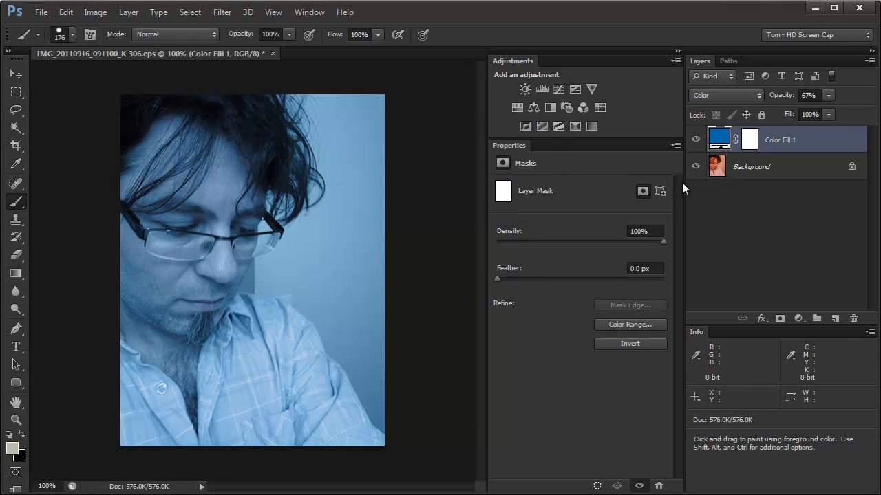
- Target the fill layer's mask and paint black over the wall behind the man to hide the blue tint there
left_click(750, 141)
key("x")
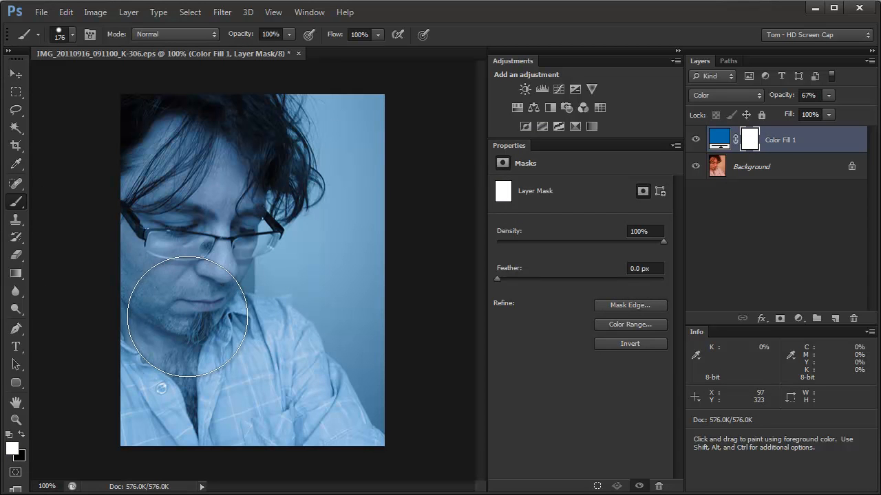
right_click(326, 241, "alt")
mouse_move(318, 243)
left_mouse_down()
mouse_move(284, 247)
mouse_move(293, 247)
mouse_move(311, 168)
left_mouse_up()
mouse_move(389, 400)
left_mouse_down()
mouse_move(361, 333)
mouse_move(365, 353)
mouse_move(348, 335)
mouse_move(399, 415)
mouse_move(347, 312)
mouse_move(382, 228)
mouse_move(408, 204)
mouse_move(379, 324)
mouse_move(371, 111)
mouse_move(365, 162)
mouse_move(365, 110)
mouse_move(352, 143)
mouse_move(349, 245)
mouse_move(348, 207)
mouse_move(321, 268)
mouse_move(338, 309)
mouse_move(345, 298)
mouse_move(322, 272)
left_mouse_up()
- Extend the black mask painting with a 29 px brush over the wall area close to the glasses and shoulder
key("ctrl+space")
left_click_drag(267, 236, 321, 247)
mouse_move(350, 291)
left_mouse_down()
mouse_move(324, 289)
mouse_move(397, 436)
mouse_move(379, 403)
mouse_move(341, 375)
mouse_move(338, 309)
mouse_move(292, 346)
mouse_move(261, 344)
mouse_move(261, 302)
mouse_move(354, 252)
mouse_move(259, 331)
mouse_move(301, 309)
mouse_move(365, 251)
mouse_move(307, 277)
mouse_move(326, 238)
mouse_move(304, 277)
mouse_move(342, 224)
mouse_move(373, 196)
mouse_move(391, 195)
mouse_move(303, 321)
mouse_move(318, 362)
mouse_move(394, 338)
left_mouse_up()
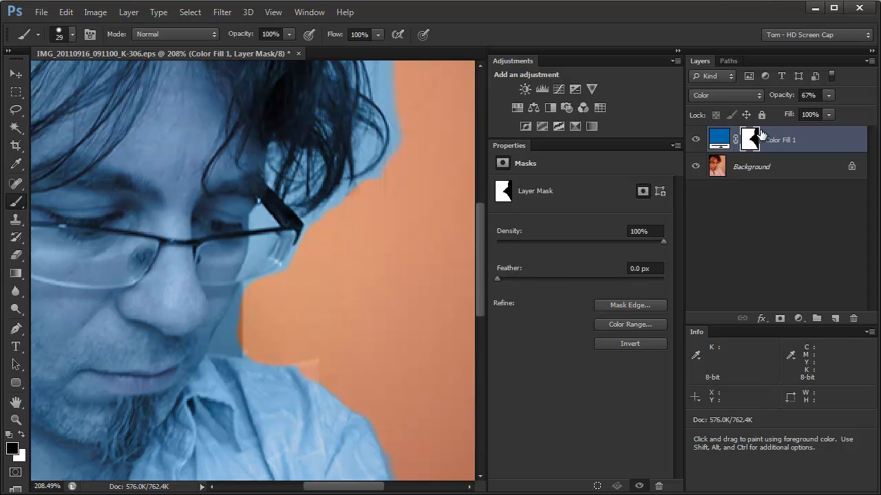
key("z")
mouse_move(358, 314)
left_mouse_down()
mouse_move(250, 315)
mouse_move(306, 300)
left_mouse_up()
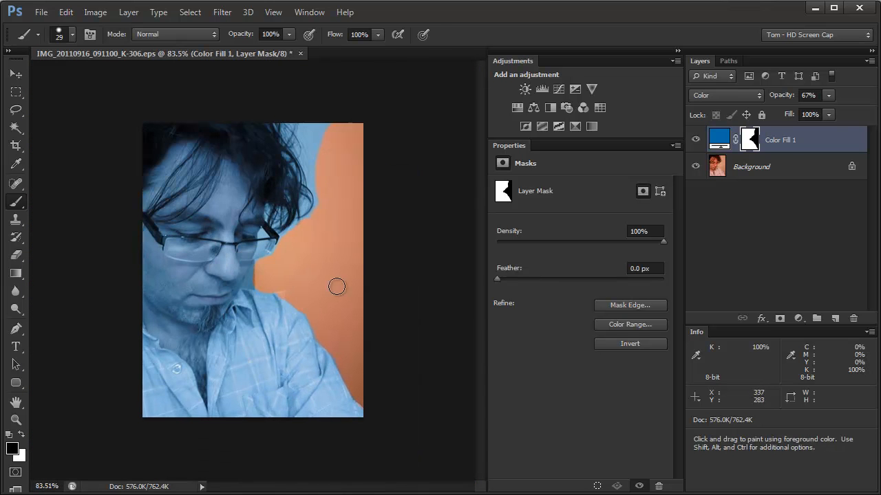